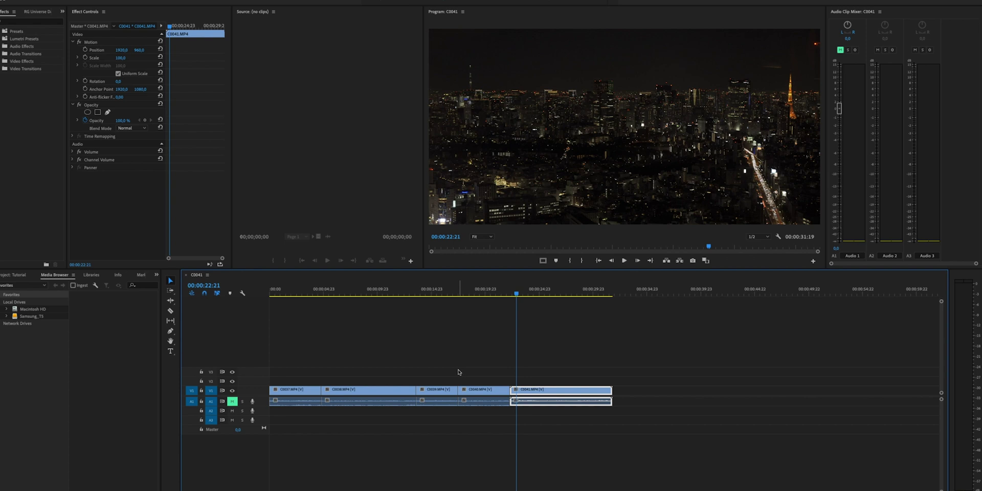
Swap C0040 ahead of C0039 so clips run C0037, C0038, C0040, C0039, C0041, playhead in C0040
{"action": "left_click", "coordinate": [463, 375]}
{"action": "left_click", "coordinate": [476, 290]}
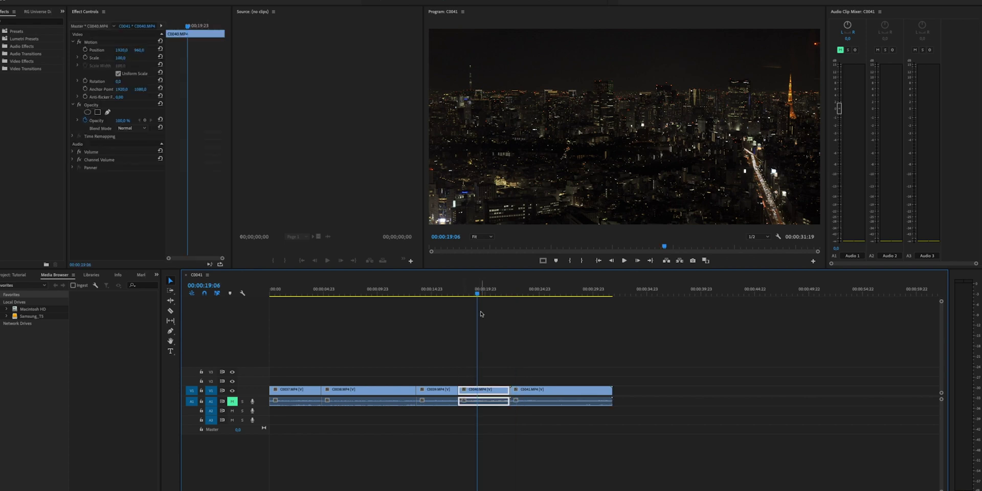
{"action": "left_click_drag", "start_coordinate": [484, 401], "coordinate": [682, 397]}
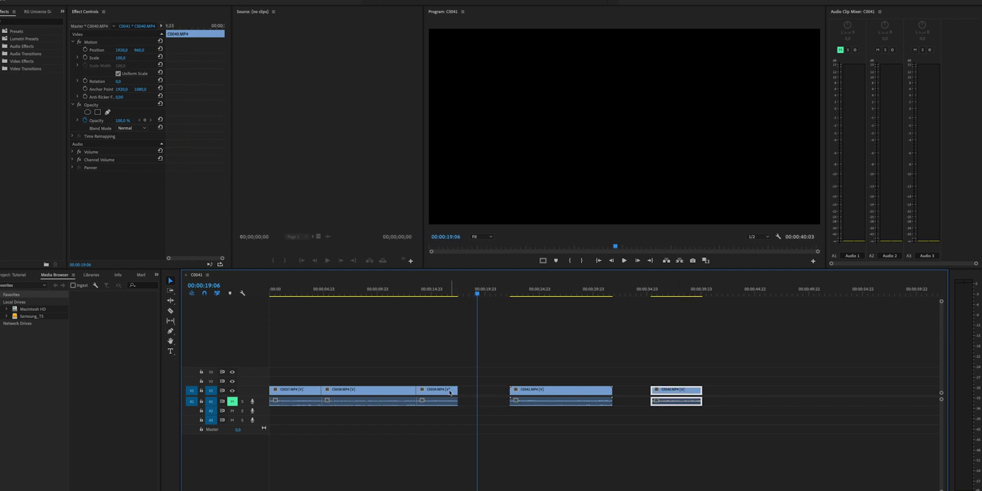
{"action": "left_click_drag", "start_coordinate": [457, 394], "coordinate": [512, 396]}
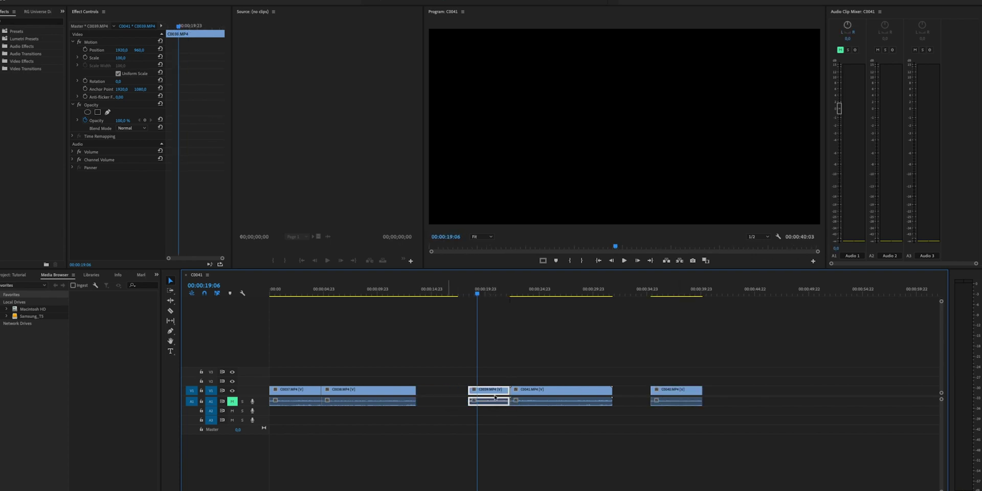
{"action": "left_click_drag", "start_coordinate": [672, 394], "coordinate": [438, 395]}
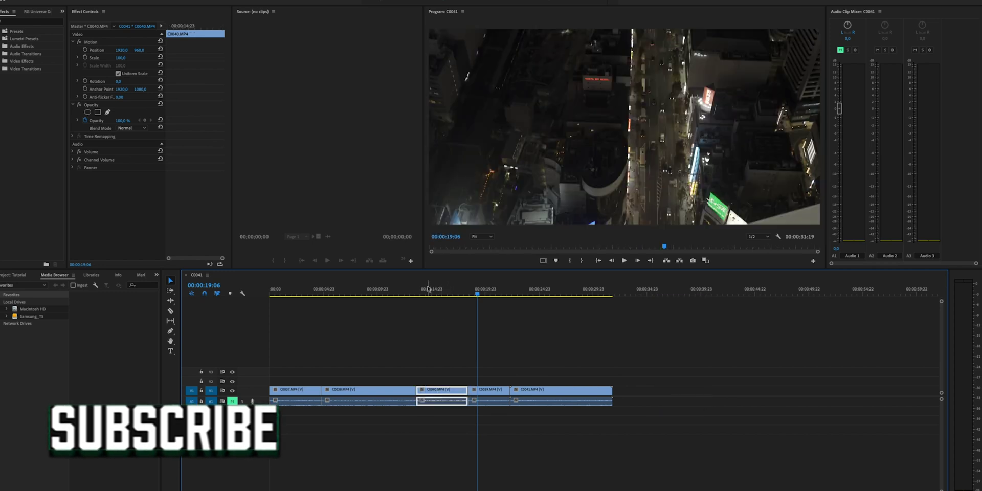
{"action": "left_click", "coordinate": [436, 294]}
{"action": "left_click_drag", "start_coordinate": [436, 295], "coordinate": [438, 295]}
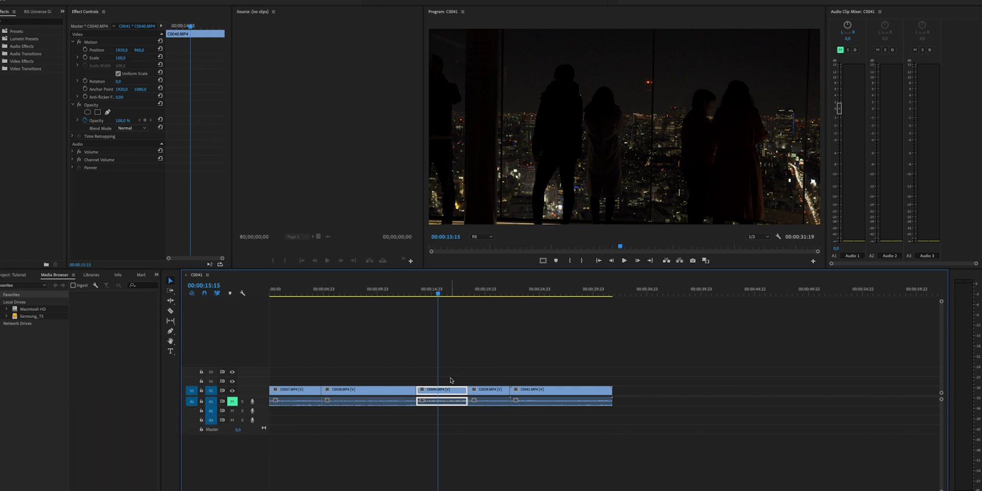
Split C0040 with the Razor tool at about 17 seconds
{"action": "left_click_drag", "start_coordinate": [444, 294], "coordinate": [462, 303]}
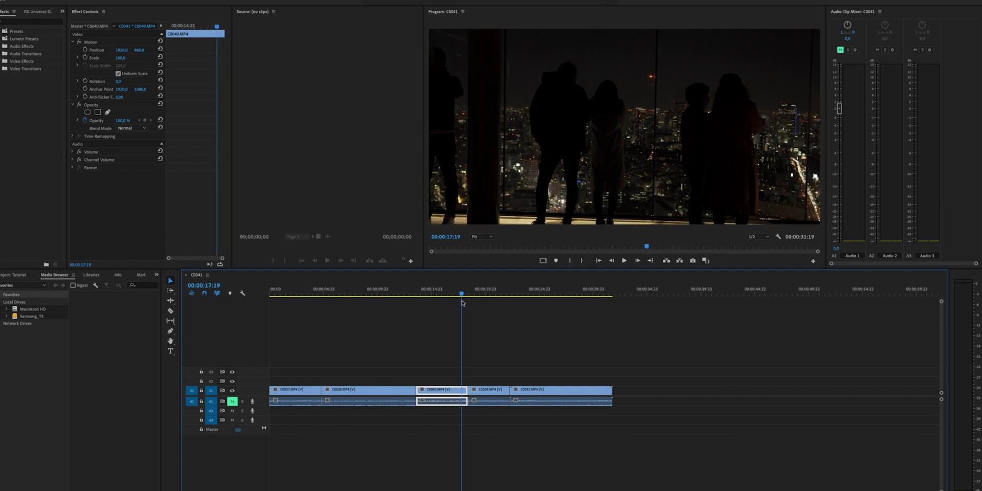
{"action": "key", "text": "c"}
{"action": "left_click", "coordinate": [464, 394]}
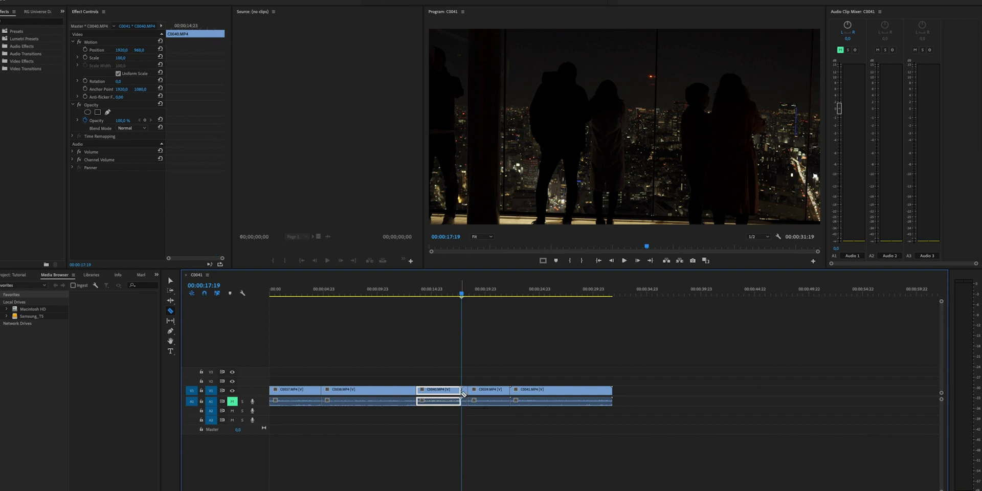
{"action": "key", "text": "v"}
Delete C0040's cut-off end piece and the gap it leaves before C0039
{"action": "left_click_drag", "start_coordinate": [464, 394], "coordinate": [683, 392]}
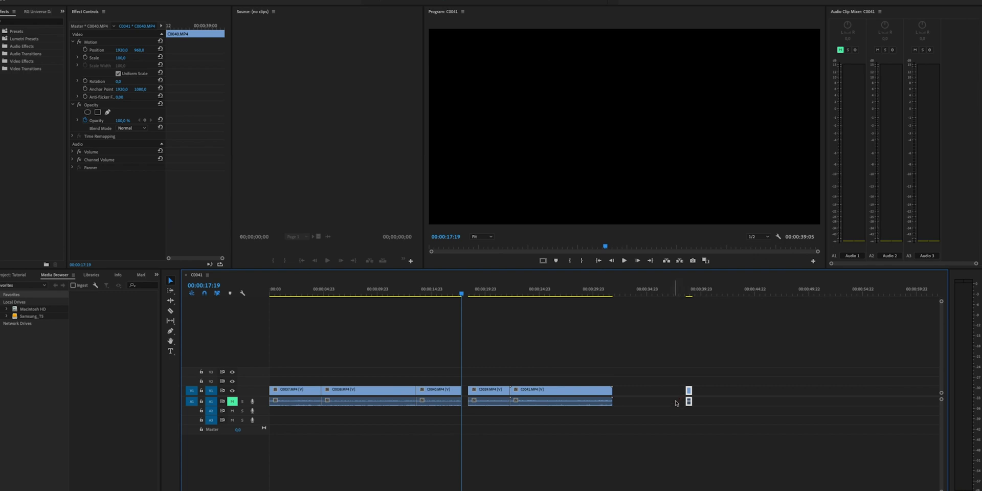
{"action": "key", "text": "Delete"}
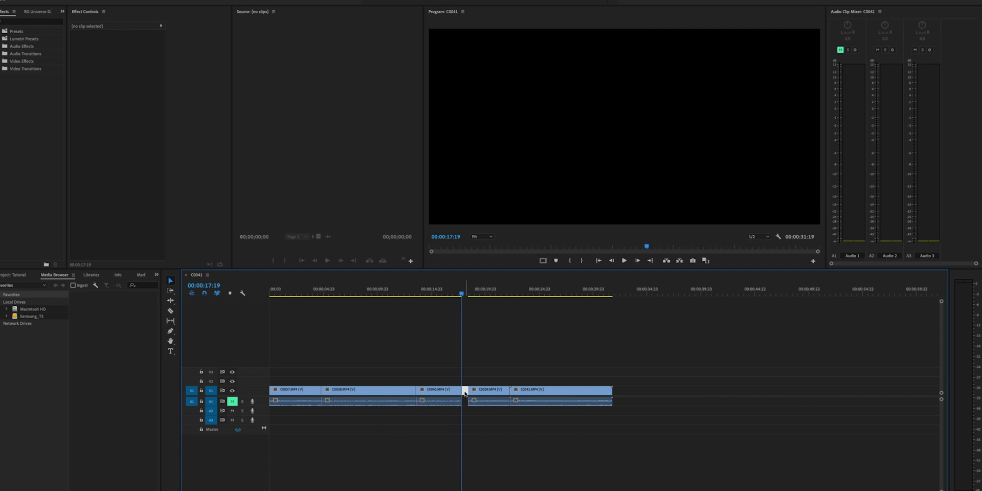
{"action": "left_click", "coordinate": [465, 392]}
{"action": "key", "text": "Delete"}
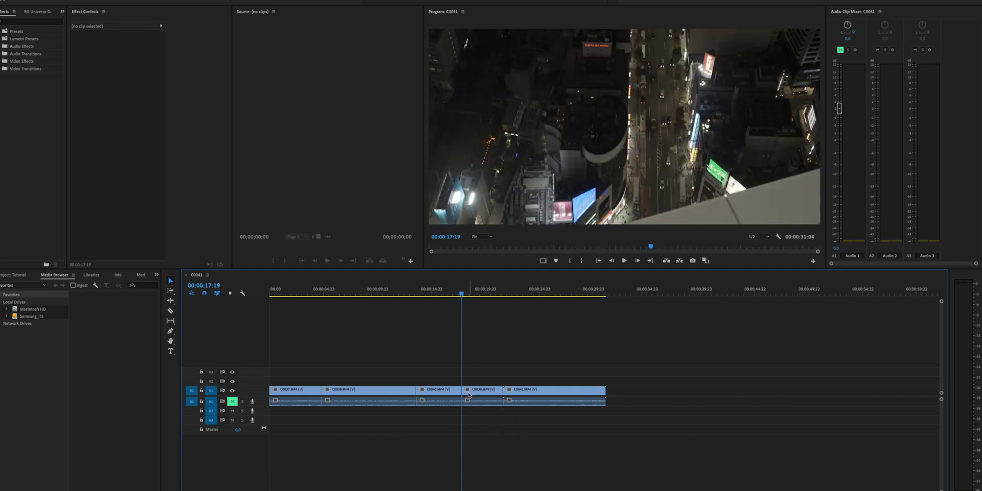
Extend C0040's end, then ripple-trim it back to a new end point with W
{"action": "left_click_drag", "start_coordinate": [470, 399], "coordinate": [495, 404]}
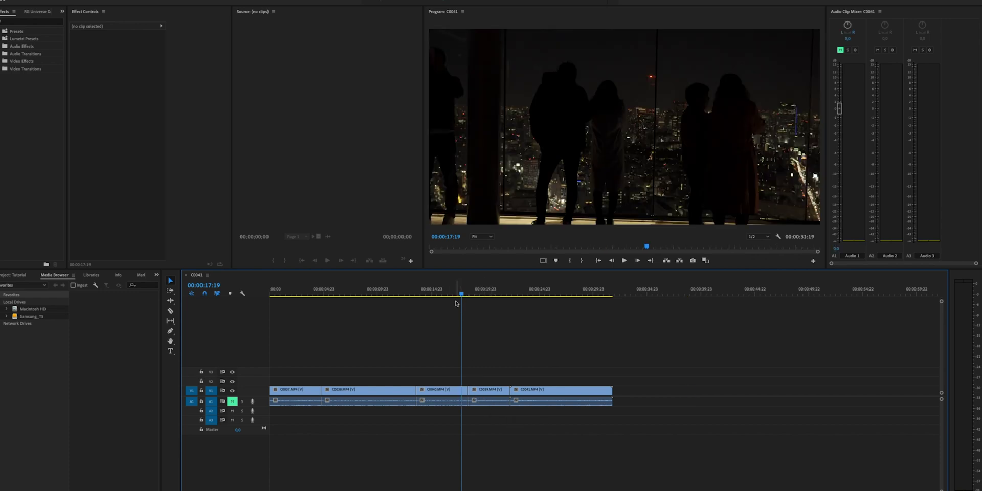
{"action": "left_click_drag", "start_coordinate": [450, 294], "coordinate": [449, 302]}
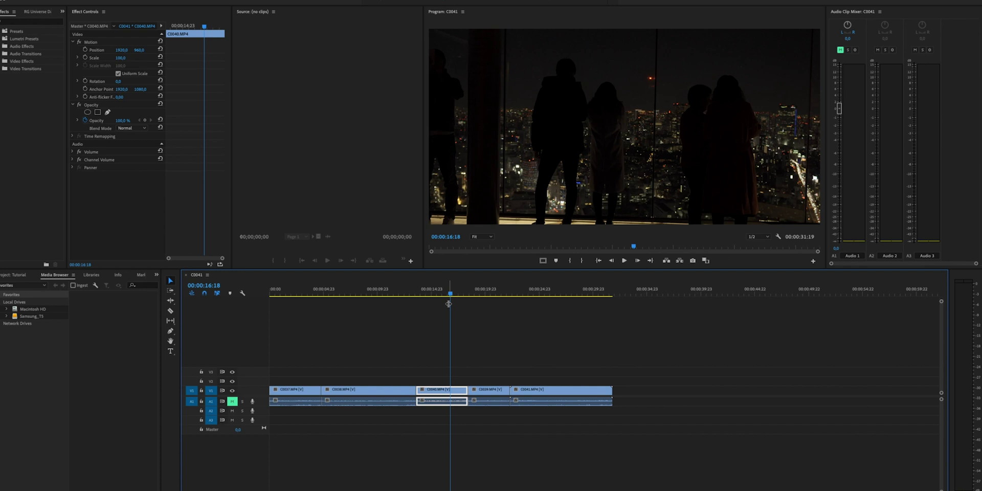
{"action": "left_click_drag", "start_coordinate": [449, 303], "coordinate": [462, 296]}
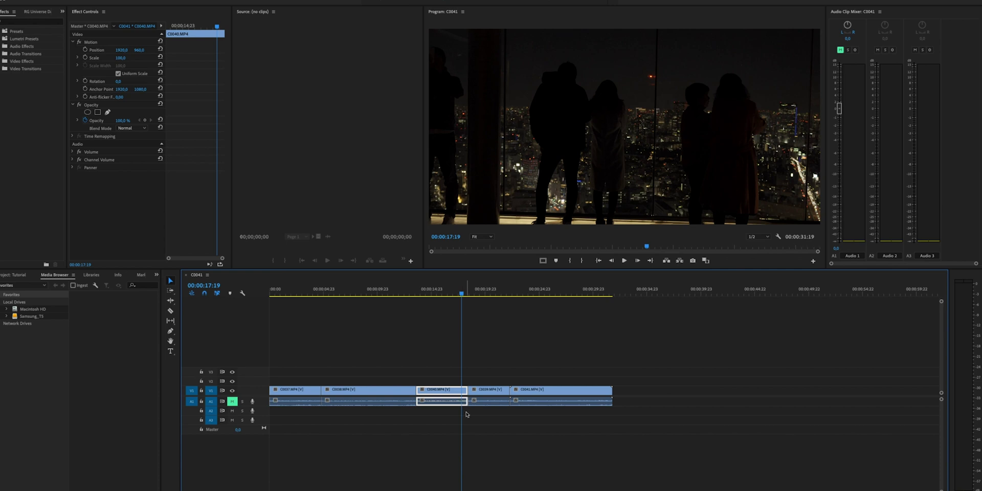
{"action": "key", "text": "w"}
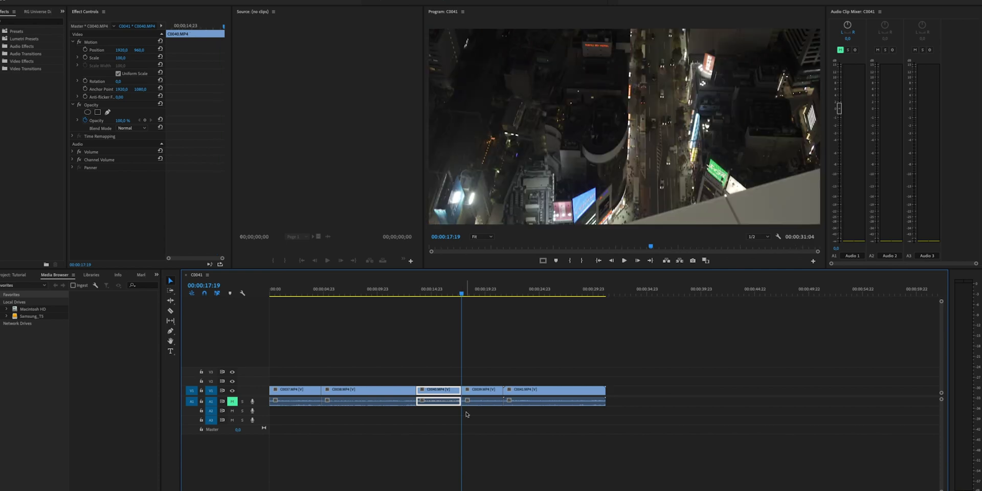
Select C0039 and C0041, then ripple-trim C0040's start to the playhead with Q
{"action": "left_click", "coordinate": [485, 393]}
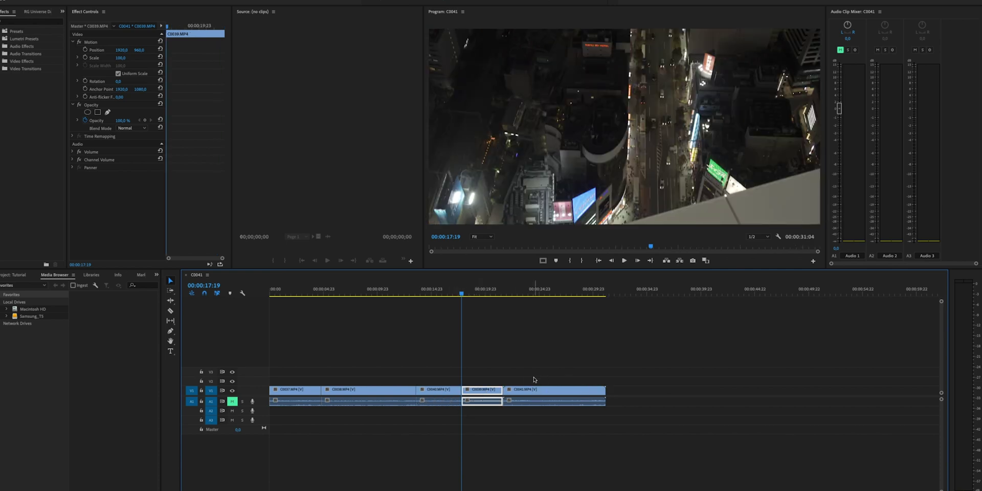
{"action": "left_click_drag", "start_coordinate": [496, 364], "coordinate": [621, 399]}
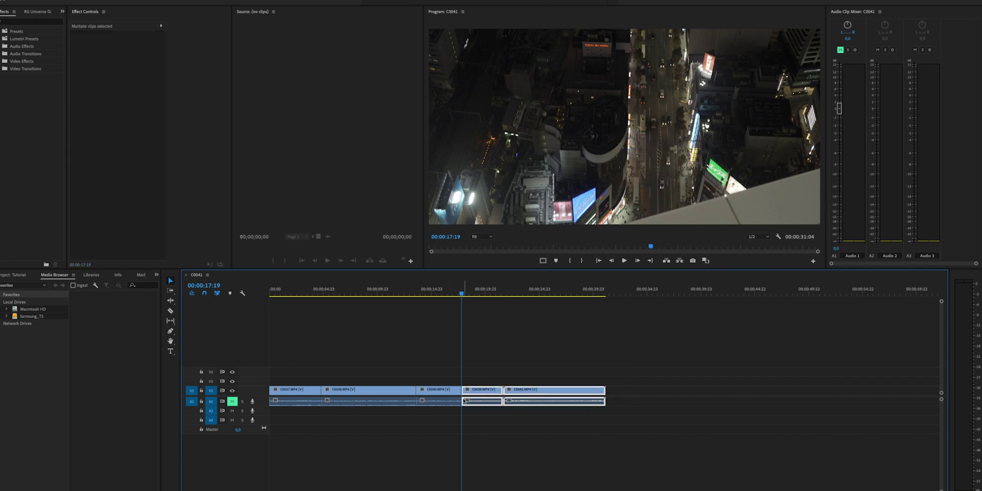
{"action": "left_click_drag", "start_coordinate": [418, 293], "coordinate": [424, 300]}
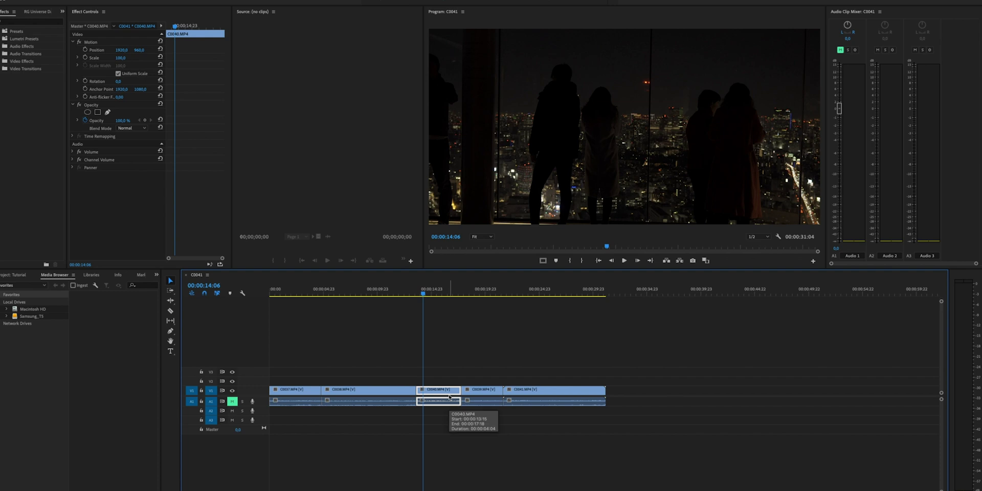
{"action": "key", "text": "q"}
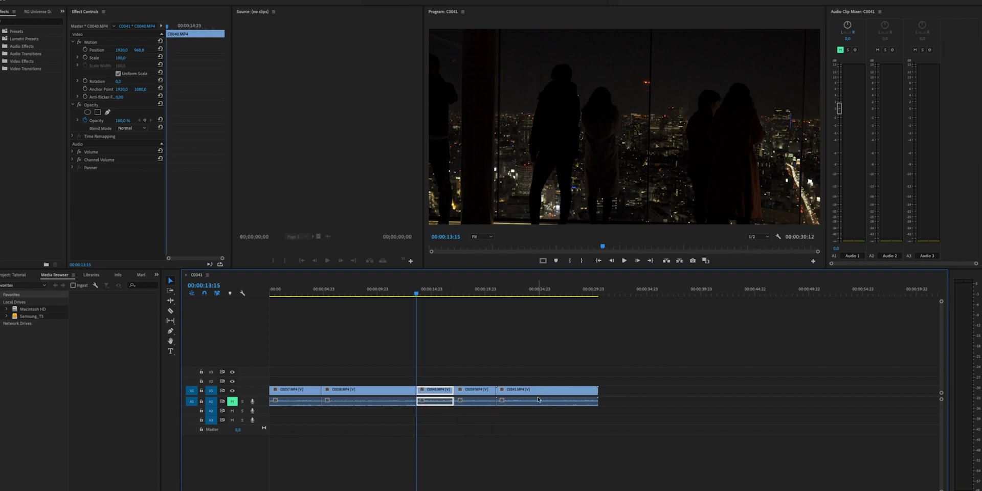
Razor-cut a short piece of C0040 and ripple delete it, closing the gap
{"action": "key", "text": "c"}
{"action": "left_click", "coordinate": [424, 397]}
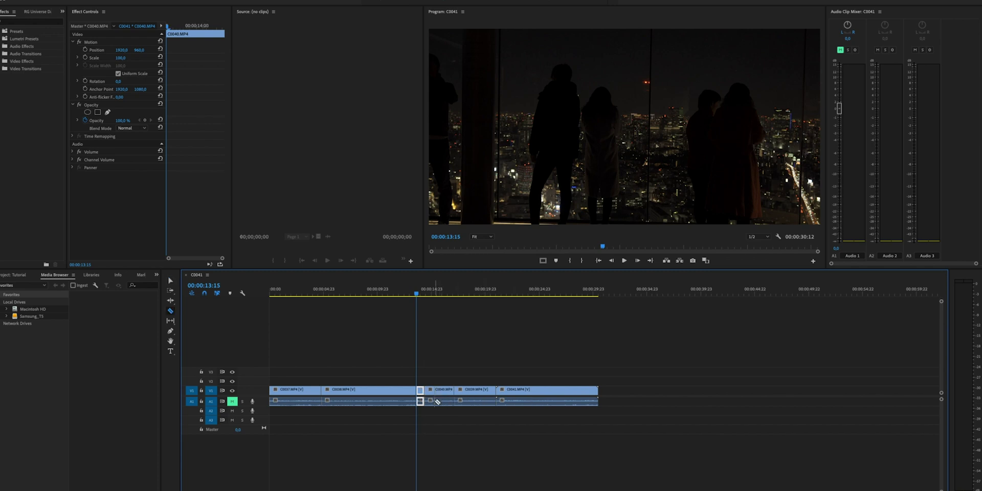
{"action": "key", "text": "v"}
{"action": "key", "text": "shift+Delete"}
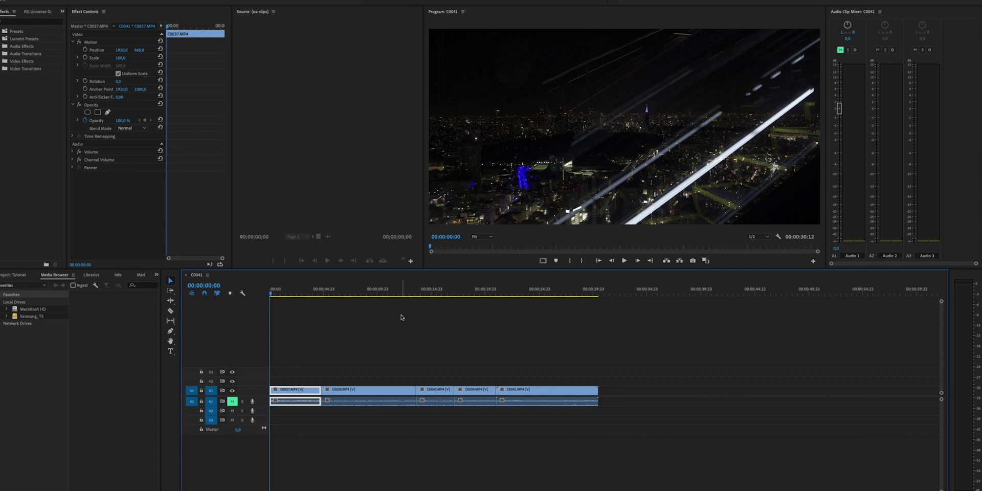
{"action": "key", "text": "space"}
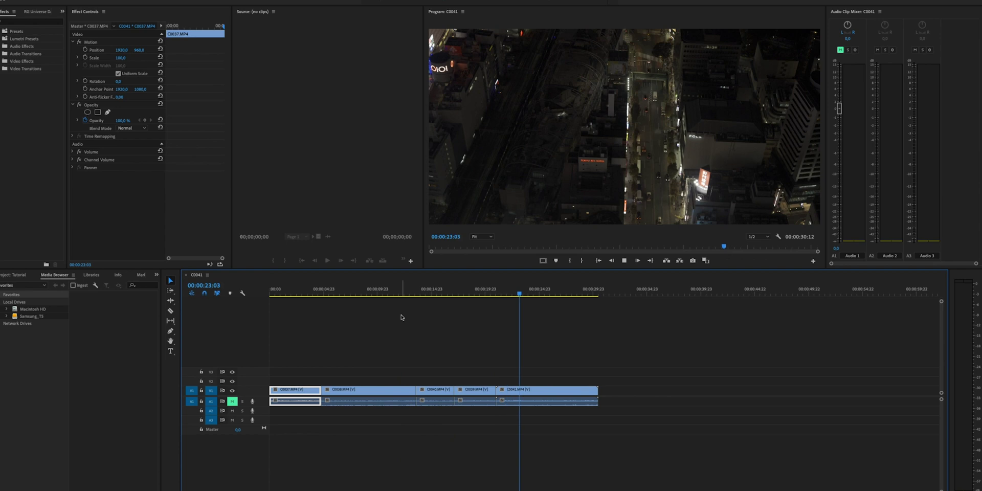
{"action": "key", "text": "space"}
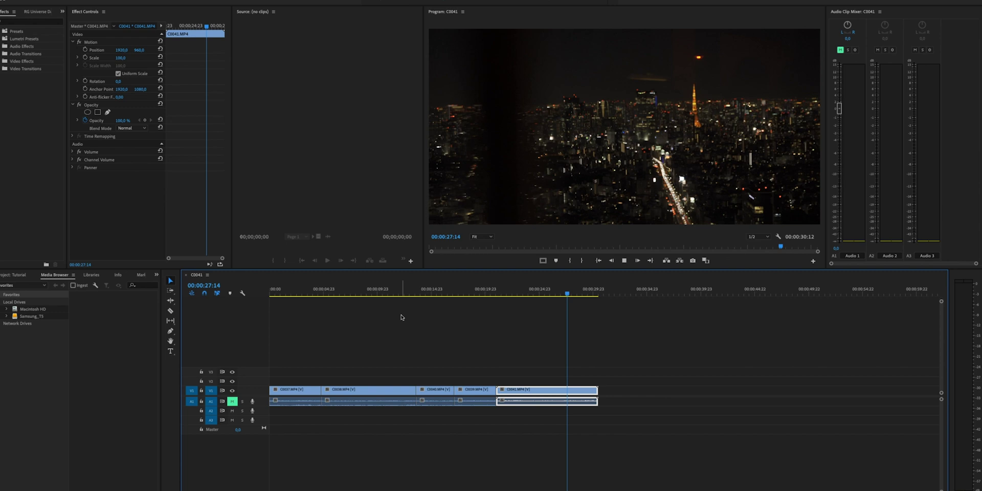
{"action": "key", "text": "j"}
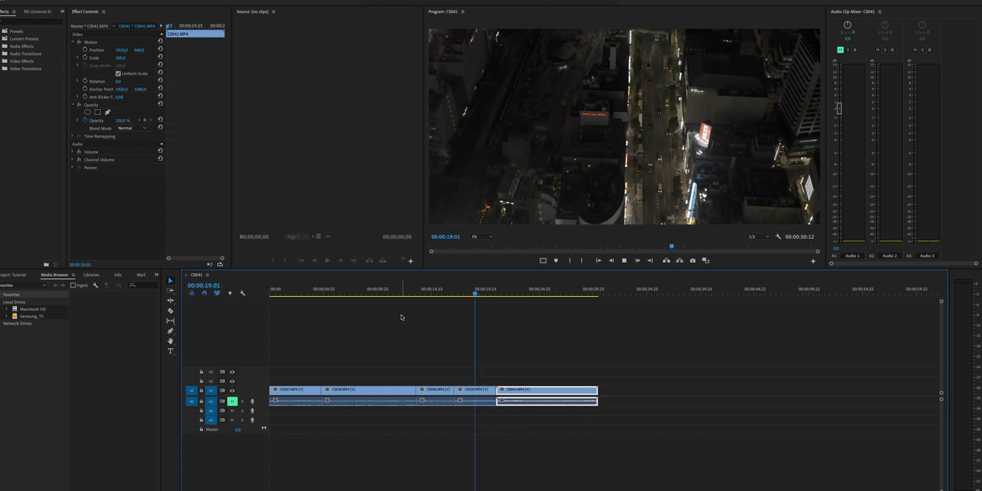
{"action": "key", "text": "j"}
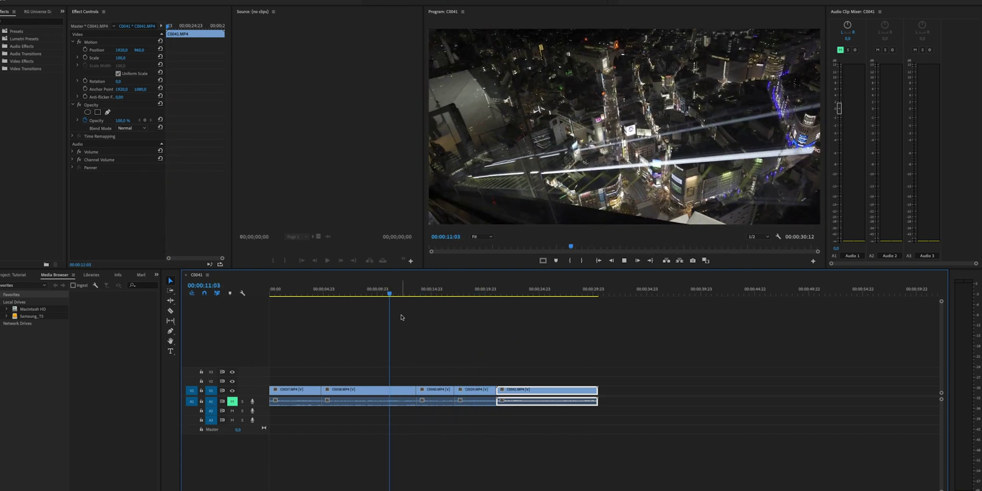
{"action": "key", "text": "k"}
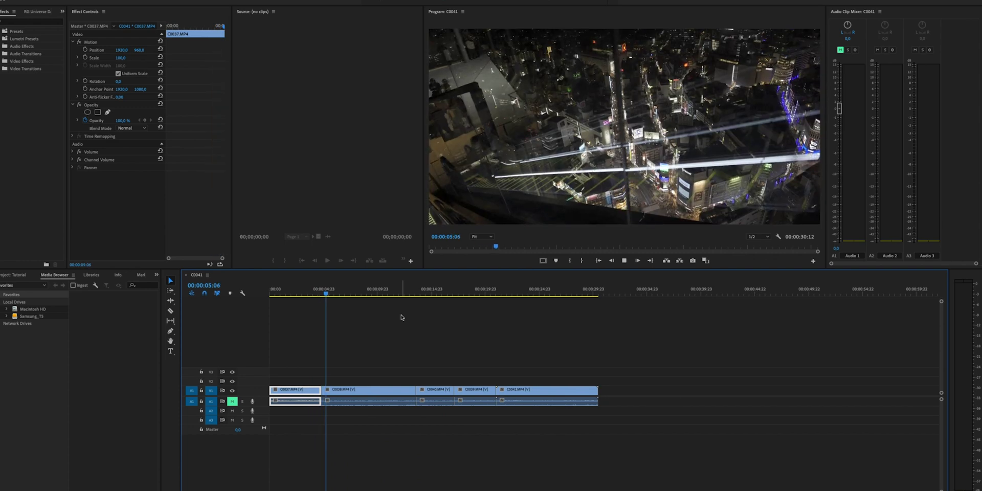
{"action": "key", "text": "k"}
{"action": "key", "text": "j"}
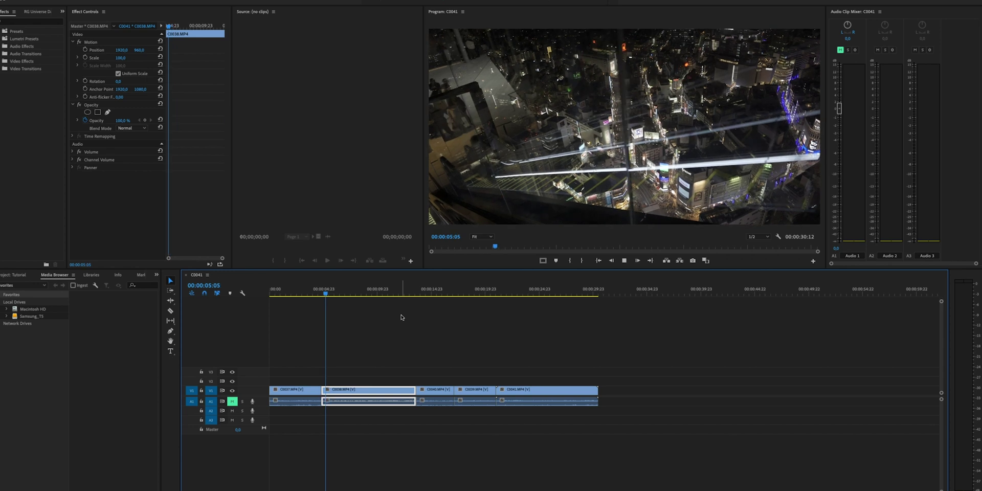
{"action": "key", "text": "l"}
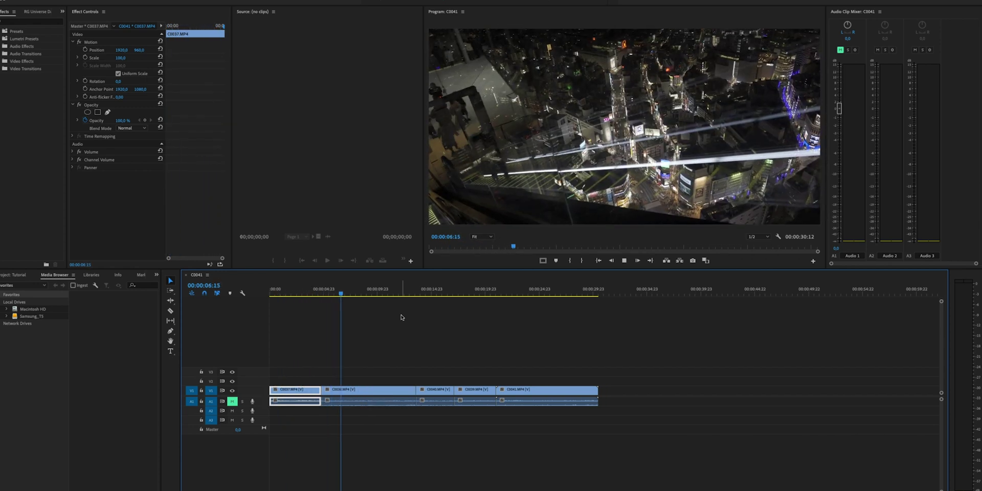
{"action": "key", "text": "k"}
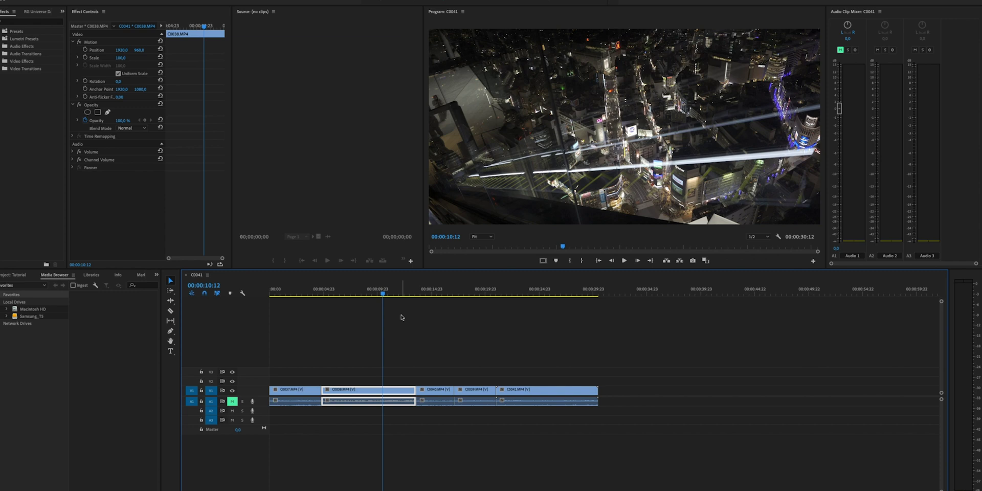
{"action": "key", "text": "j"}
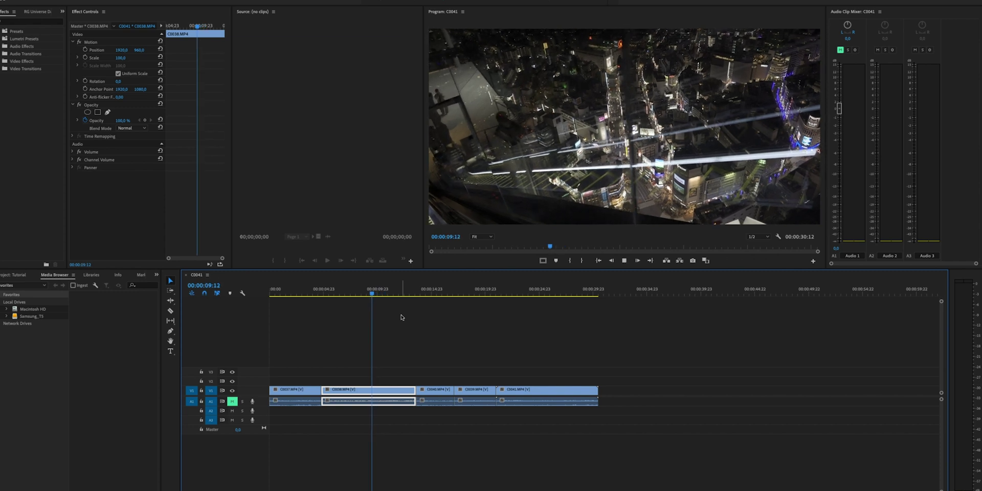
Split C0038 and ripple-trim away its unwanted part up to 00:00:10:04
{"action": "key", "text": "k"}
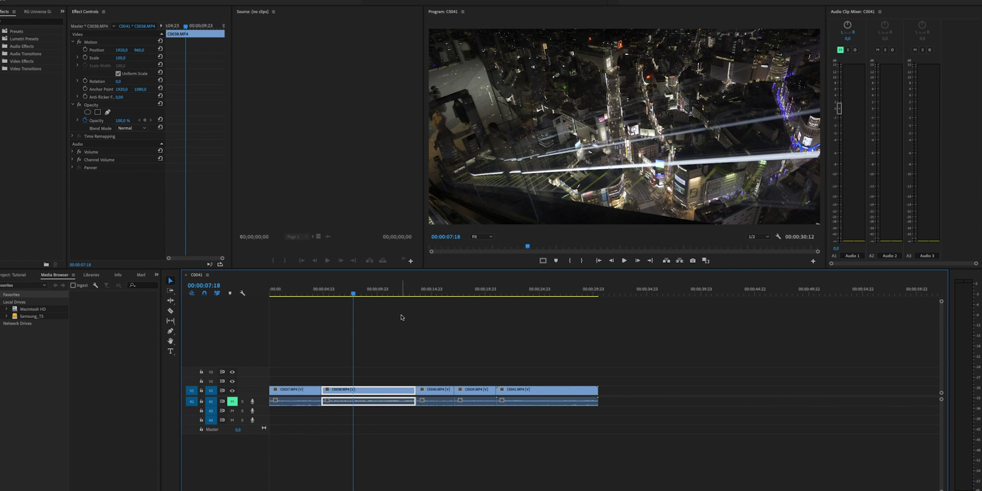
{"action": "key", "text": "super+k"}
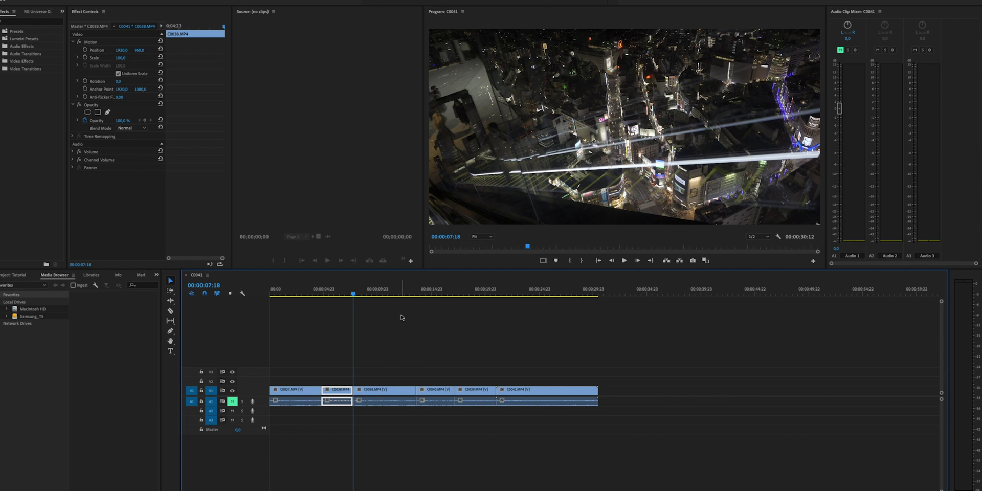
{"action": "key", "text": "space"}
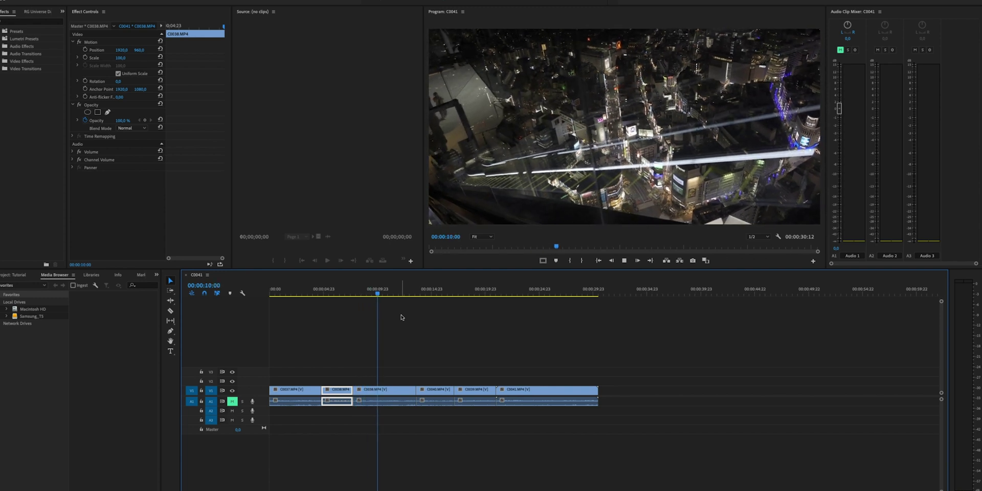
{"action": "key", "text": "space"}
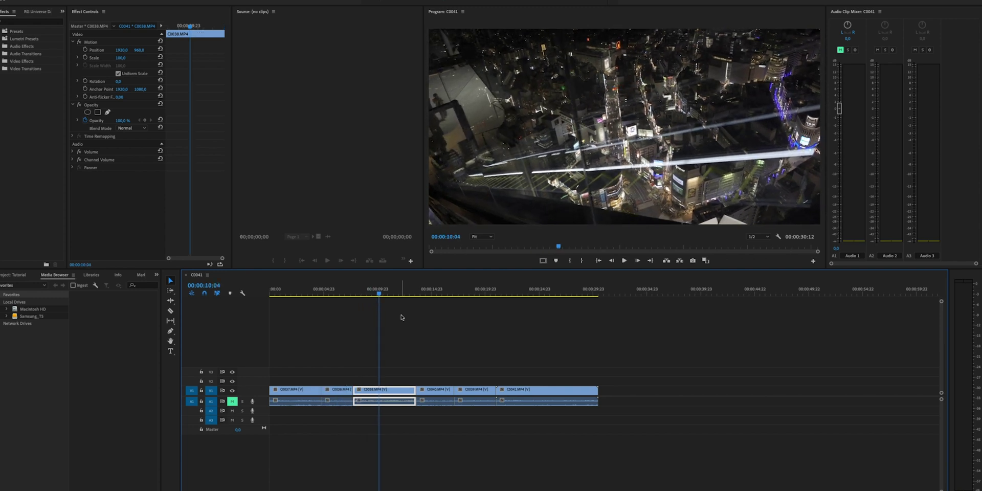
{"action": "key", "text": "q"}
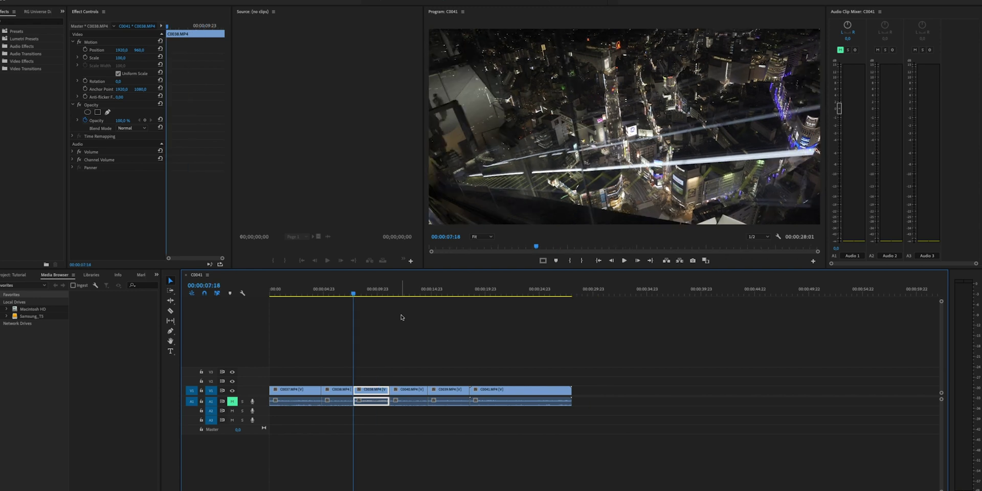
Ripple-trim C0037's opening up to 00:00:01:18
{"action": "key", "text": "Home"}
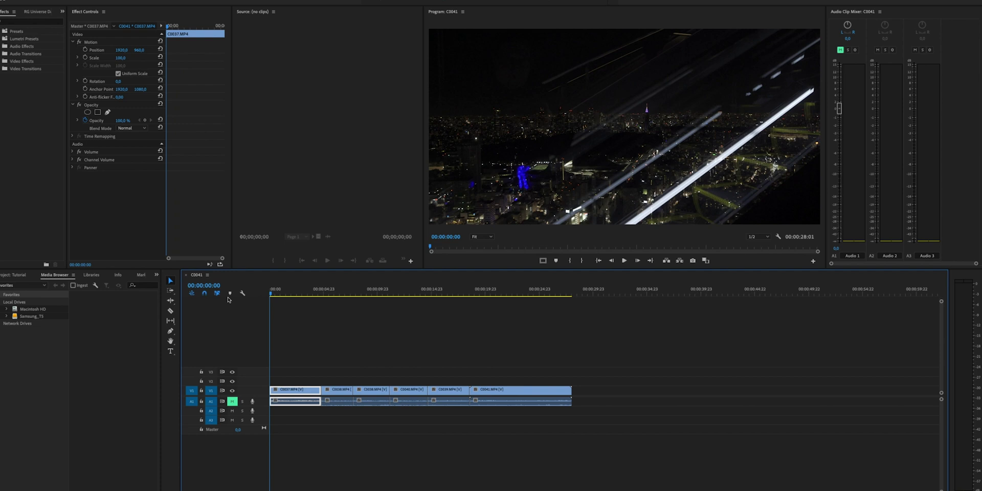
{"action": "key", "text": "space"}
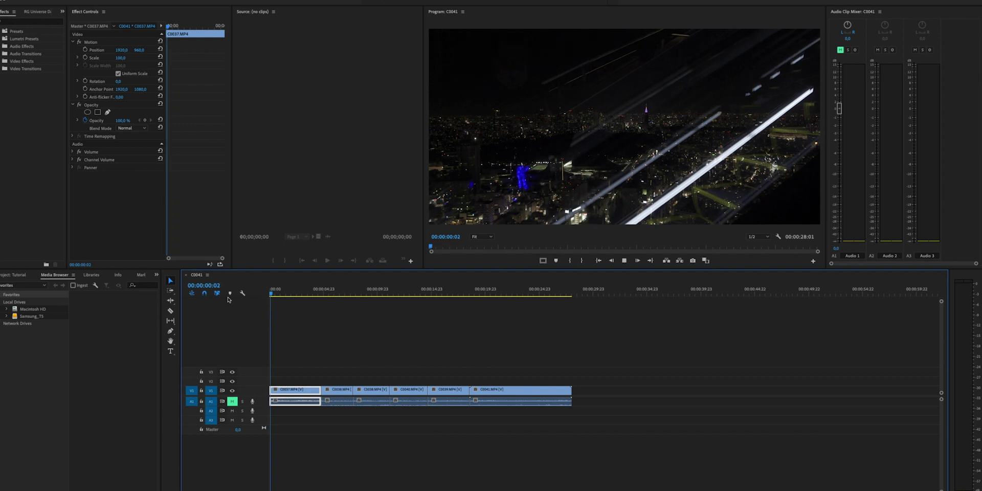
{"action": "key", "text": "space"}
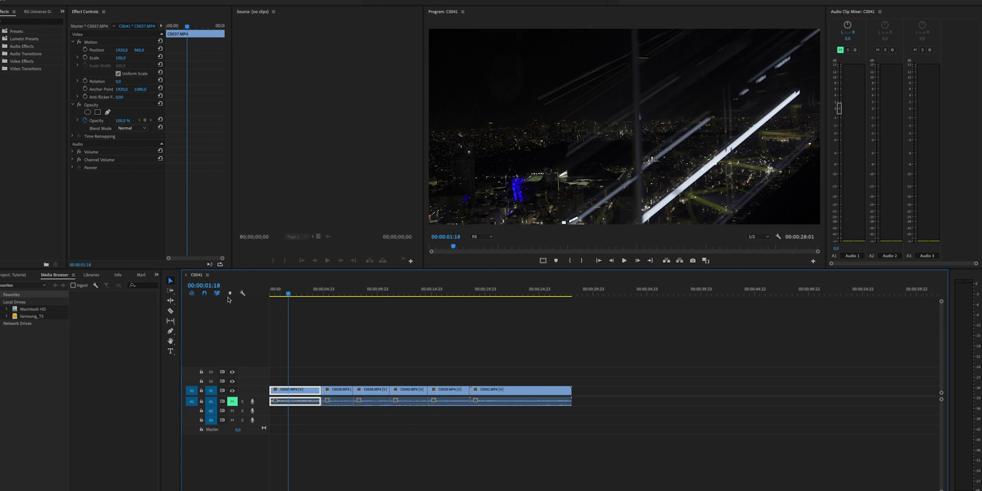
{"action": "key", "text": "q"}
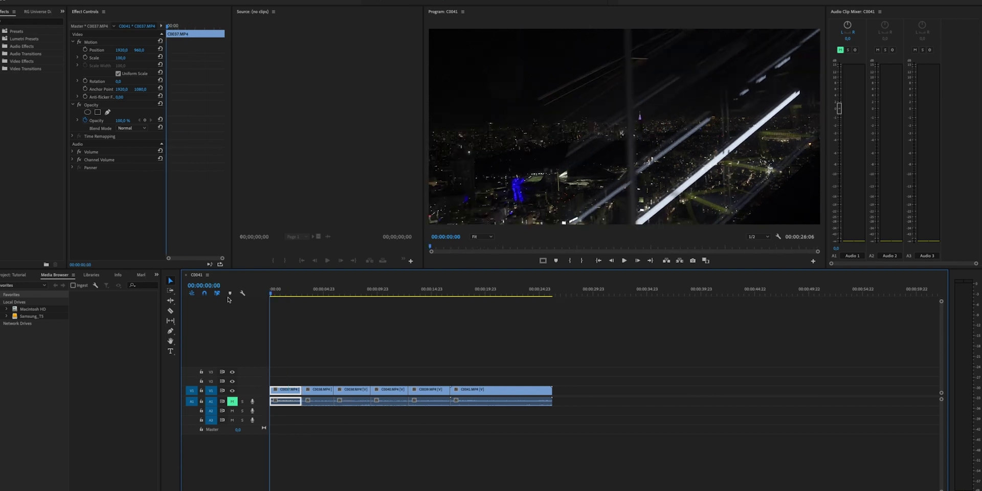
Trim C0037's end, then cut C0038 at 00:00:04:05 and ripple out a short section
{"action": "key", "text": "space"}
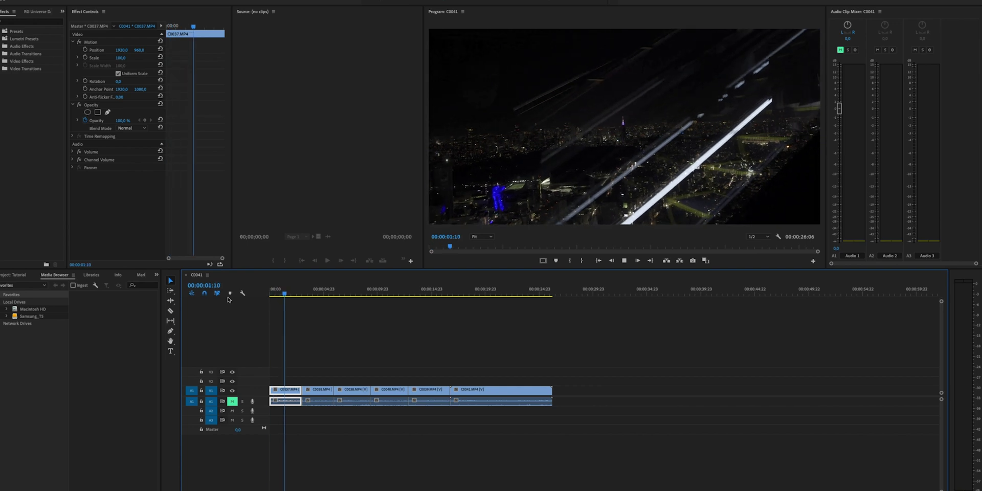
{"action": "key", "text": "w"}
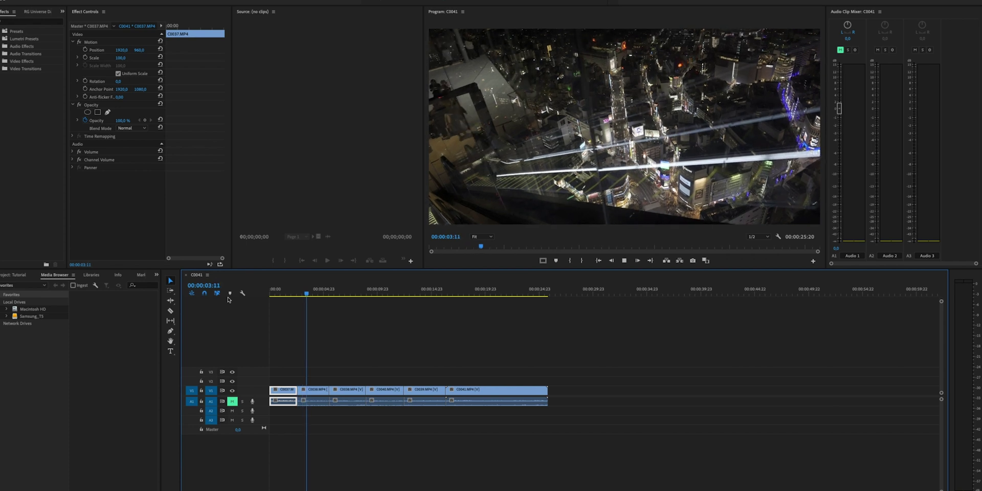
{"action": "key", "text": "space"}
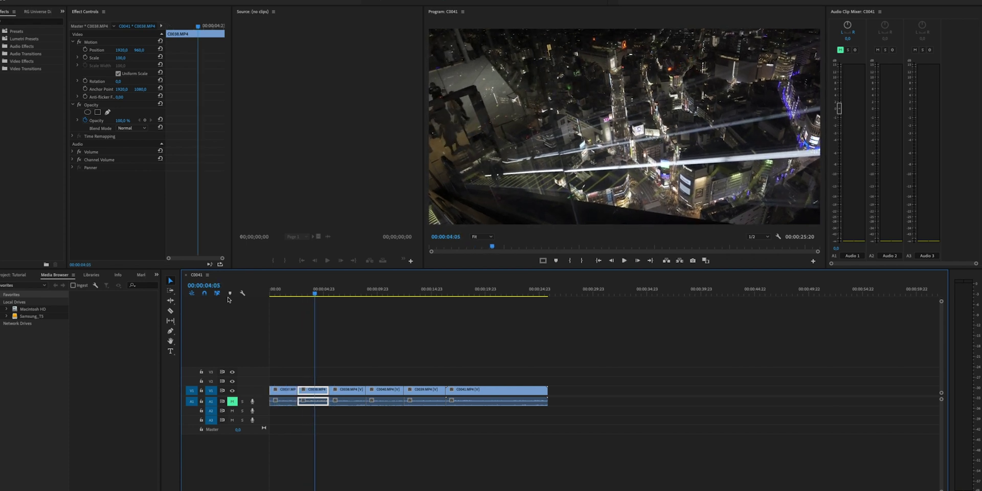
{"action": "key", "text": "super+k"}
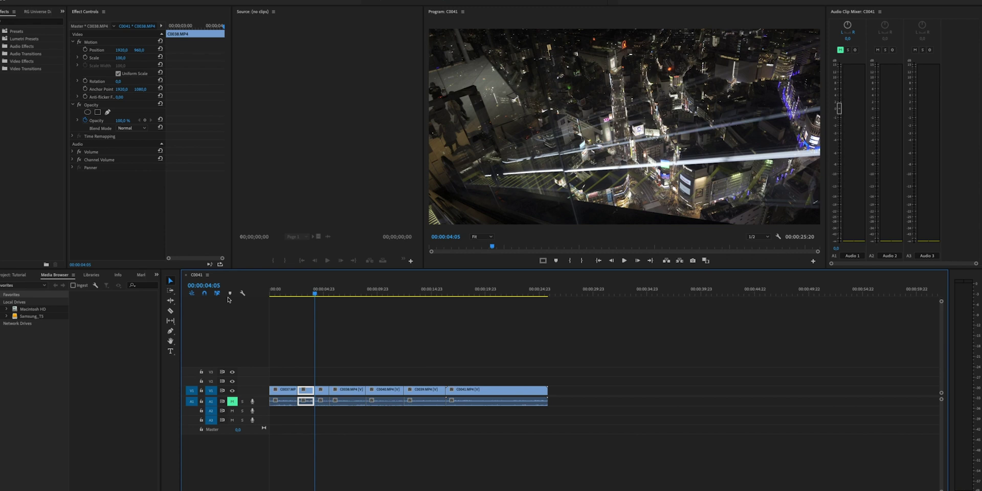
{"action": "key", "text": "space"}
{"action": "key", "text": "space"}
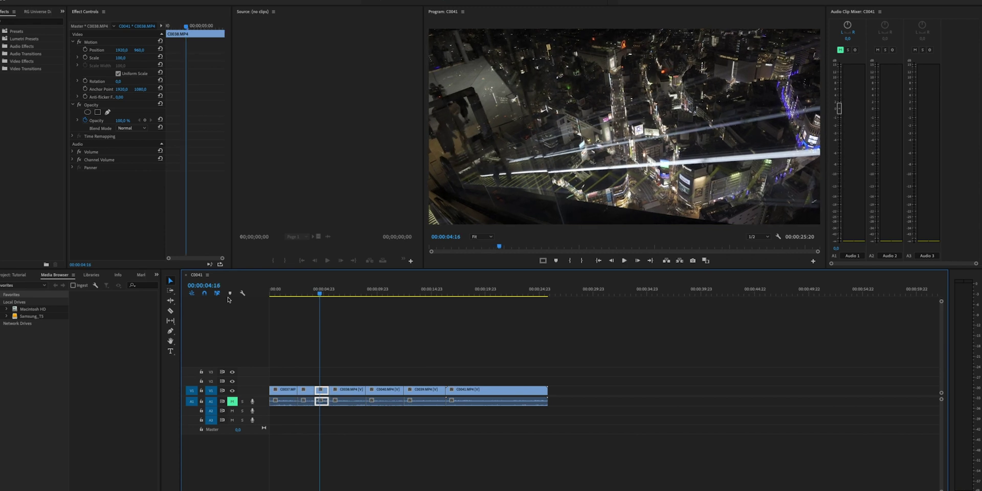
{"action": "key", "text": "q"}
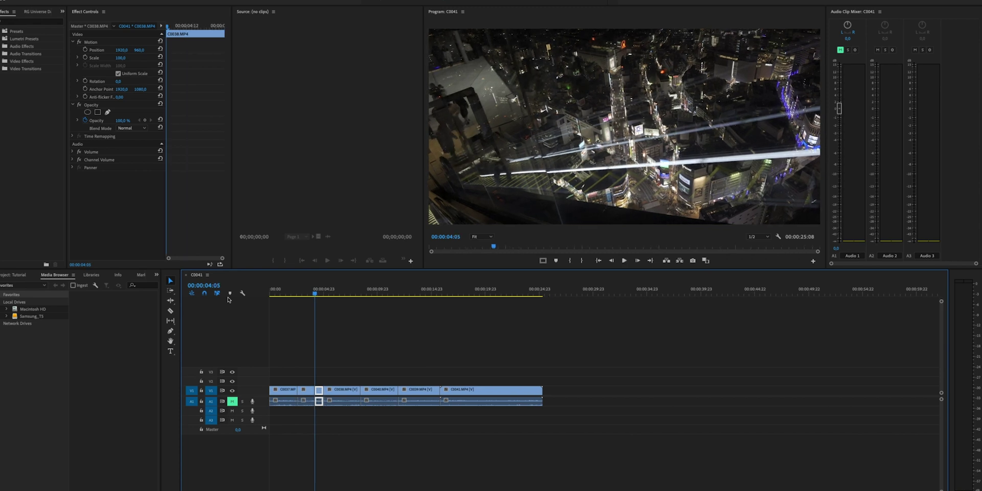